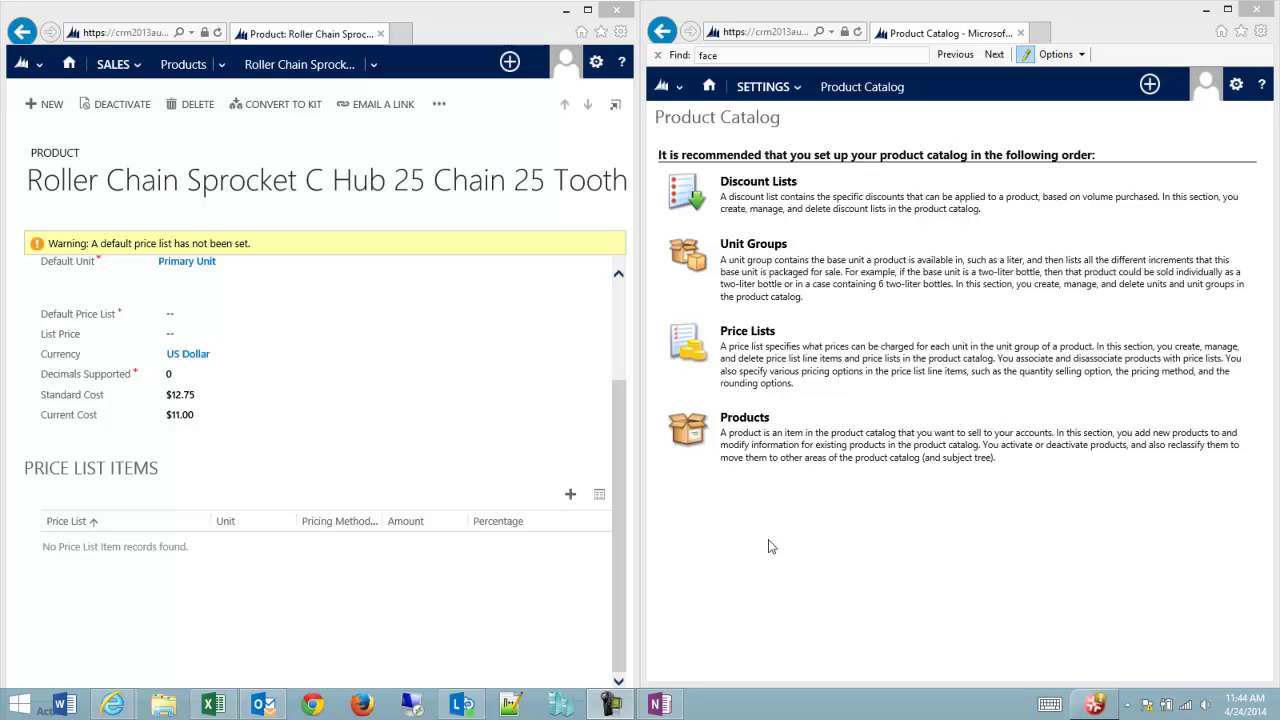
# Glance at the Sales and Settings navigation menus, closing each without choosing anything
pyautogui.click(112, 66)
pyautogui.click(185, 65)
pyautogui.click(776, 90)
pyautogui.click(862, 88)
# Open the Products list, then return to Product Catalog and open the Active Price Lists view
pyautogui.click(757, 420)
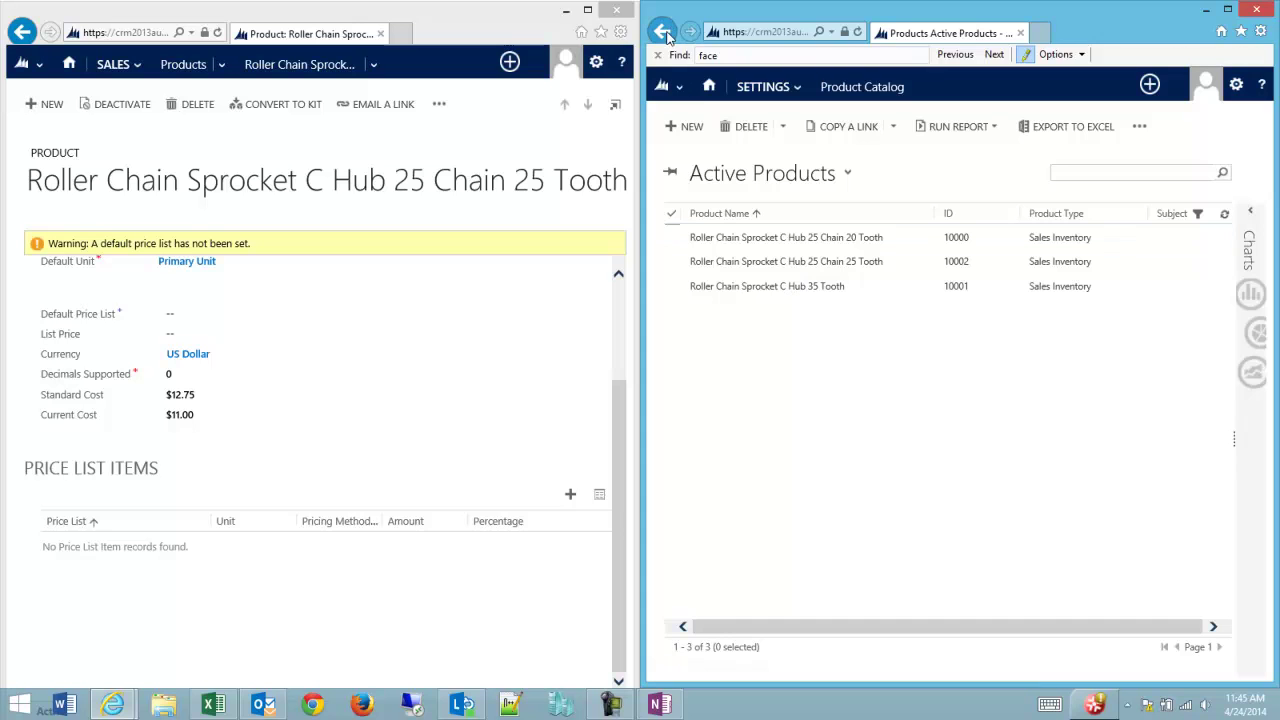
pyautogui.click(852, 90)
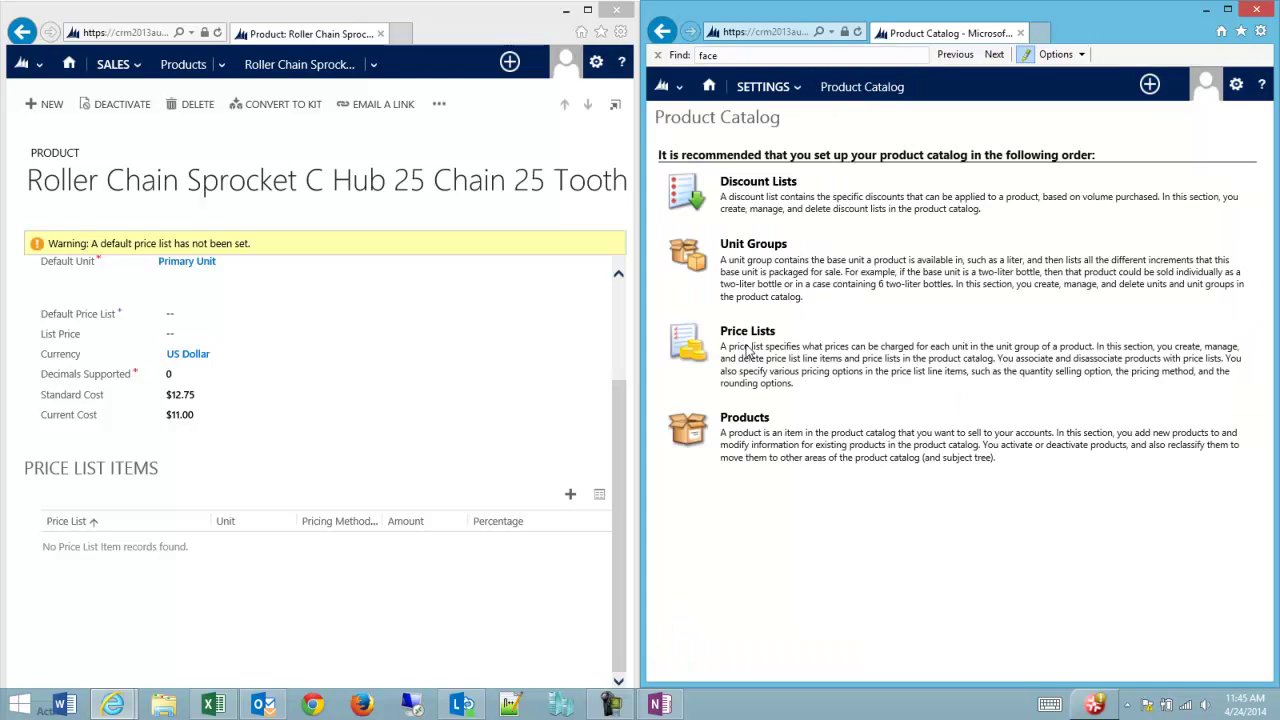
pyautogui.click(757, 332)
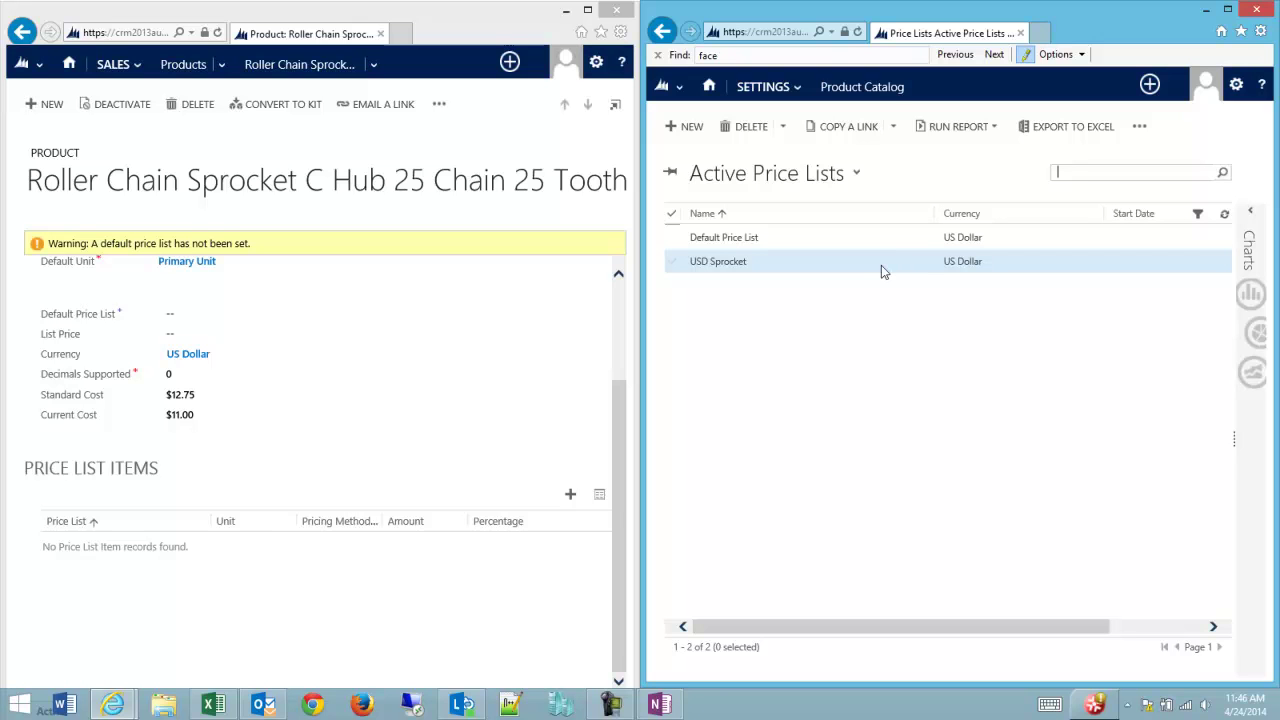
# Open USD Sprocket on the right half and list its Price List Items, showing the 20-tooth sprocket
pyautogui.doubleClick(881, 271)
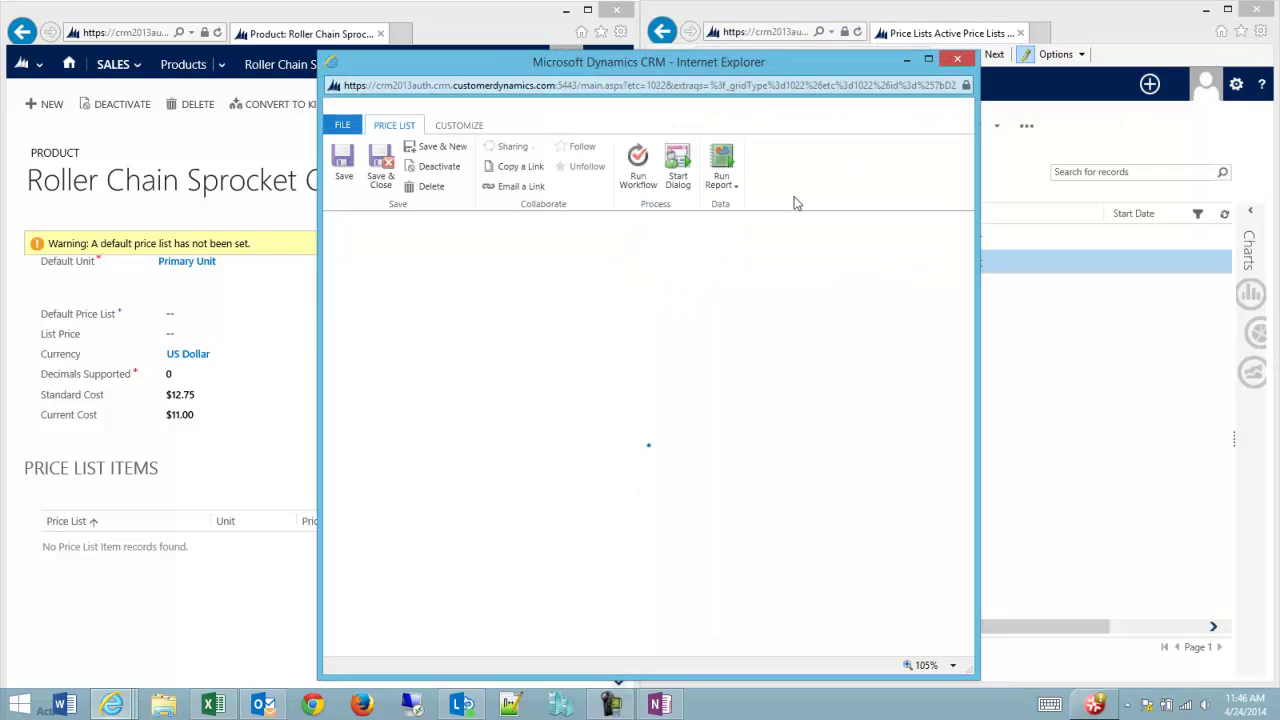
pyautogui.moveTo(743, 70); pyautogui.dragTo(1022, 48)
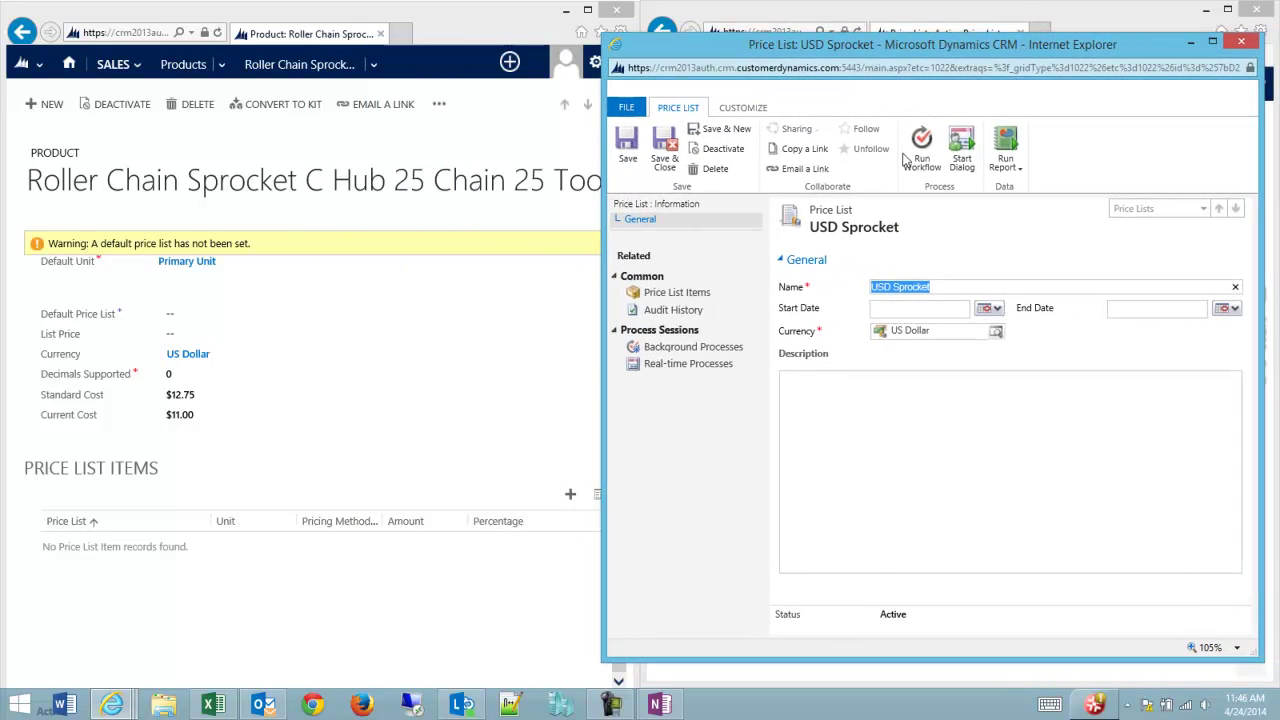
pyautogui.click(673, 294)
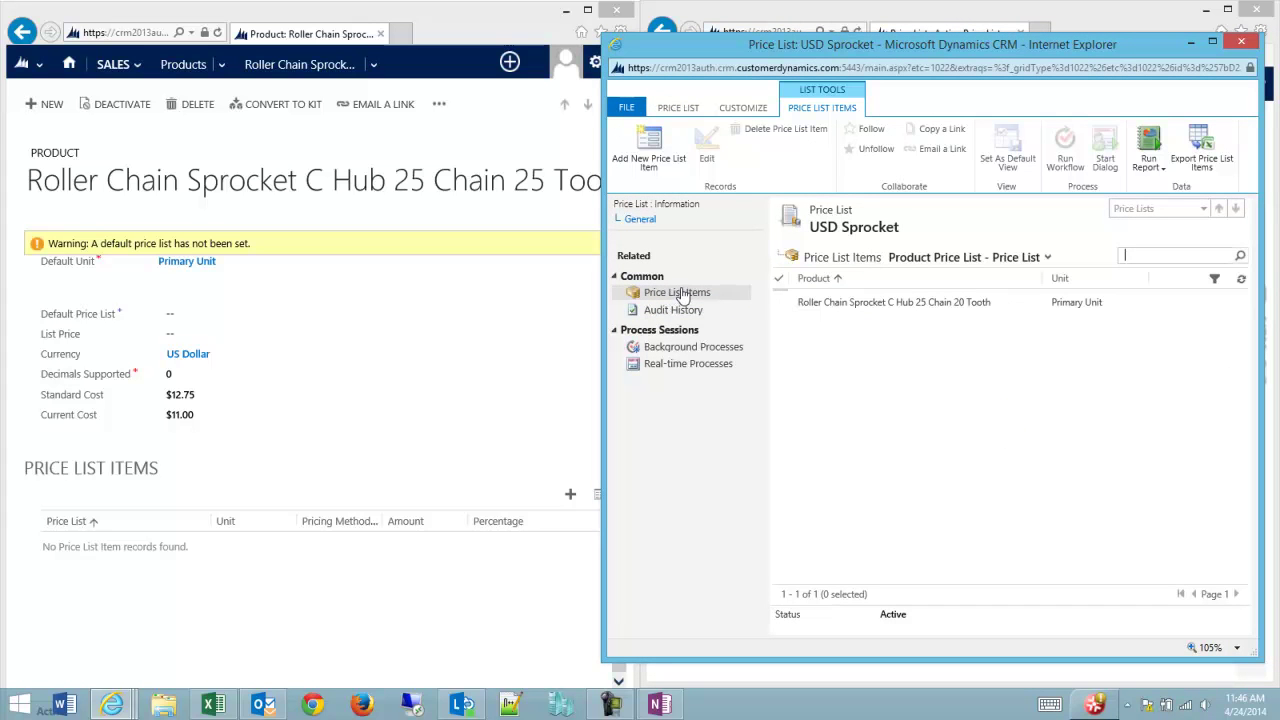
# Add a USD Sprocket price list item with product 25 Tooth Roller Chain Sprocket and unit Primary Unit
pyautogui.click(650, 160)
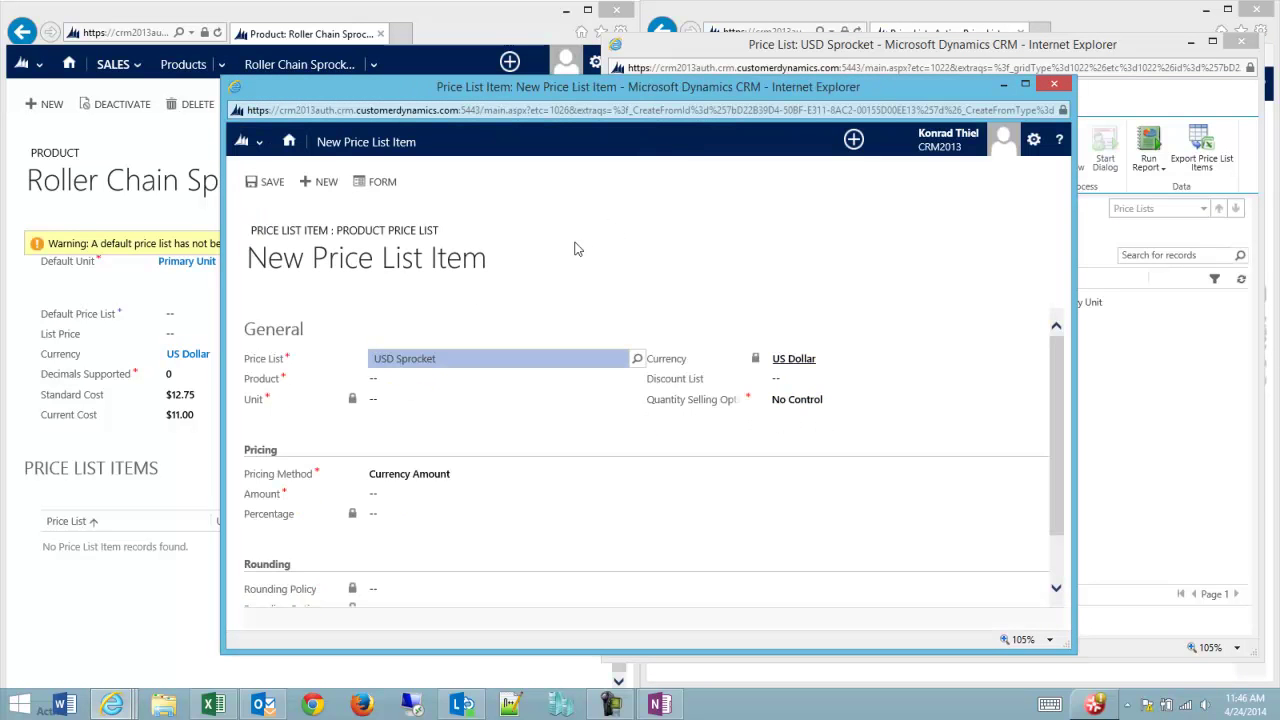
pyautogui.click(449, 388)
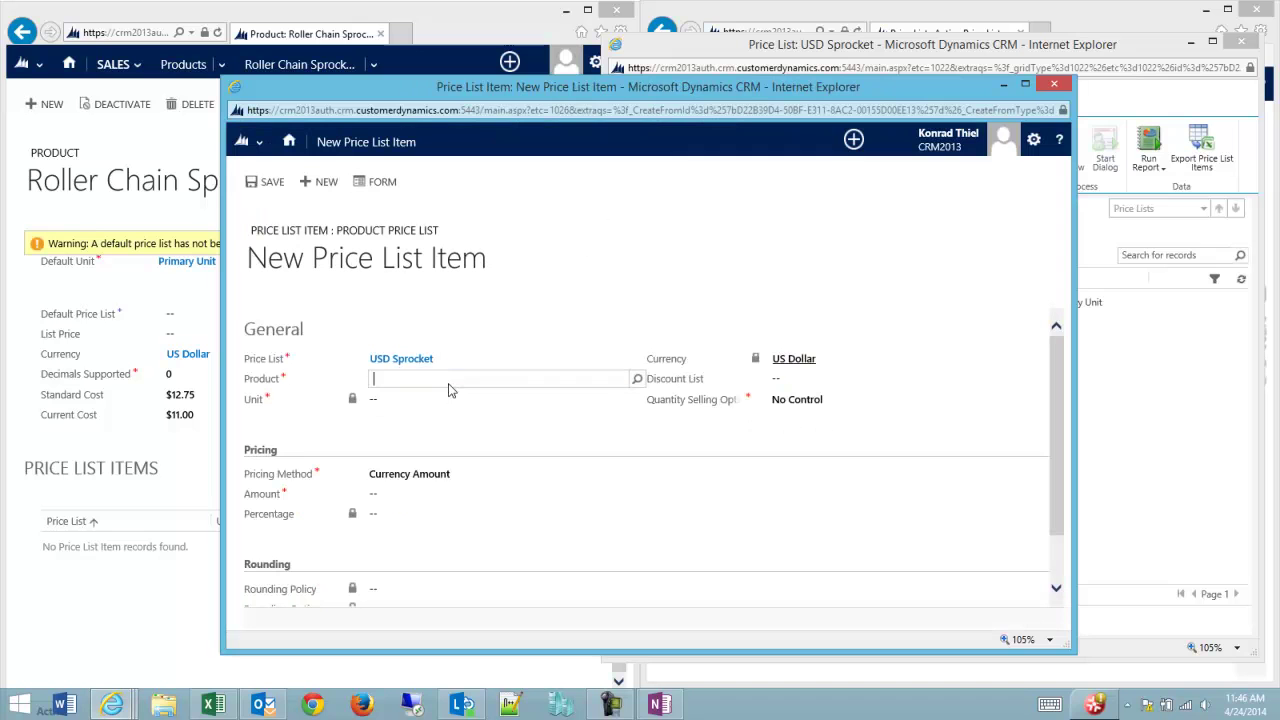
pyautogui.click(637, 381)
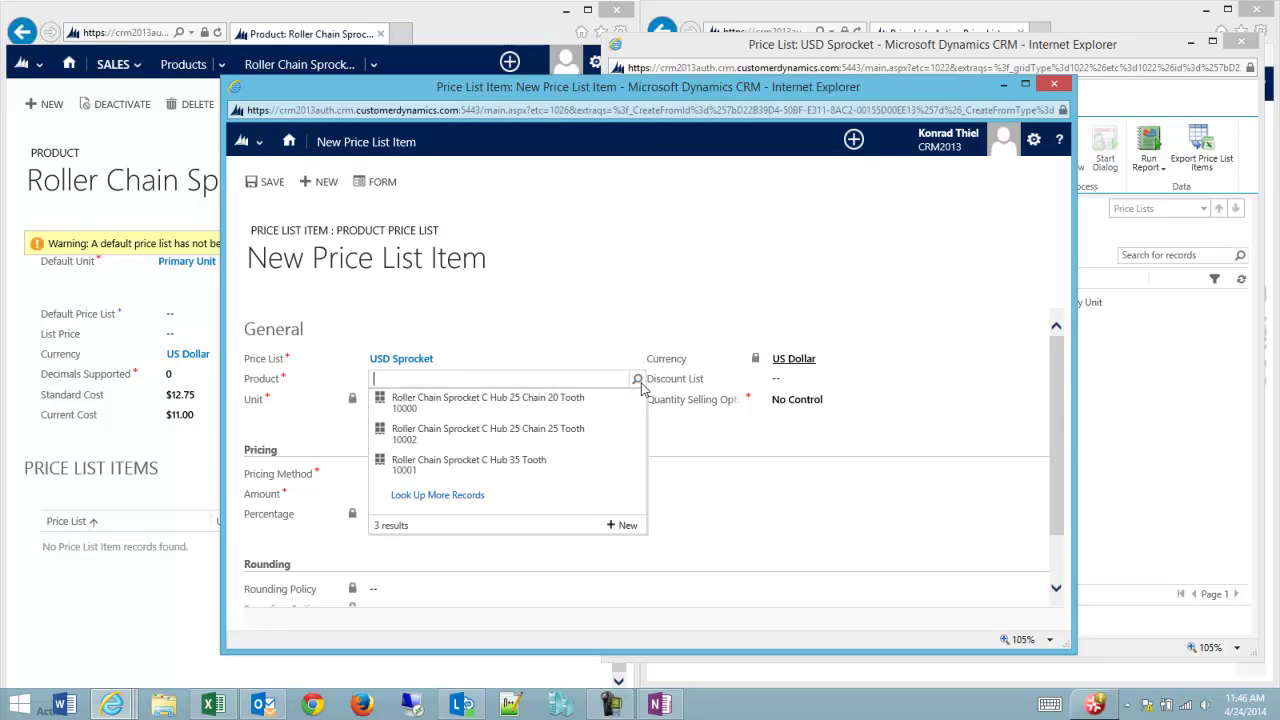
pyautogui.click(510, 436)
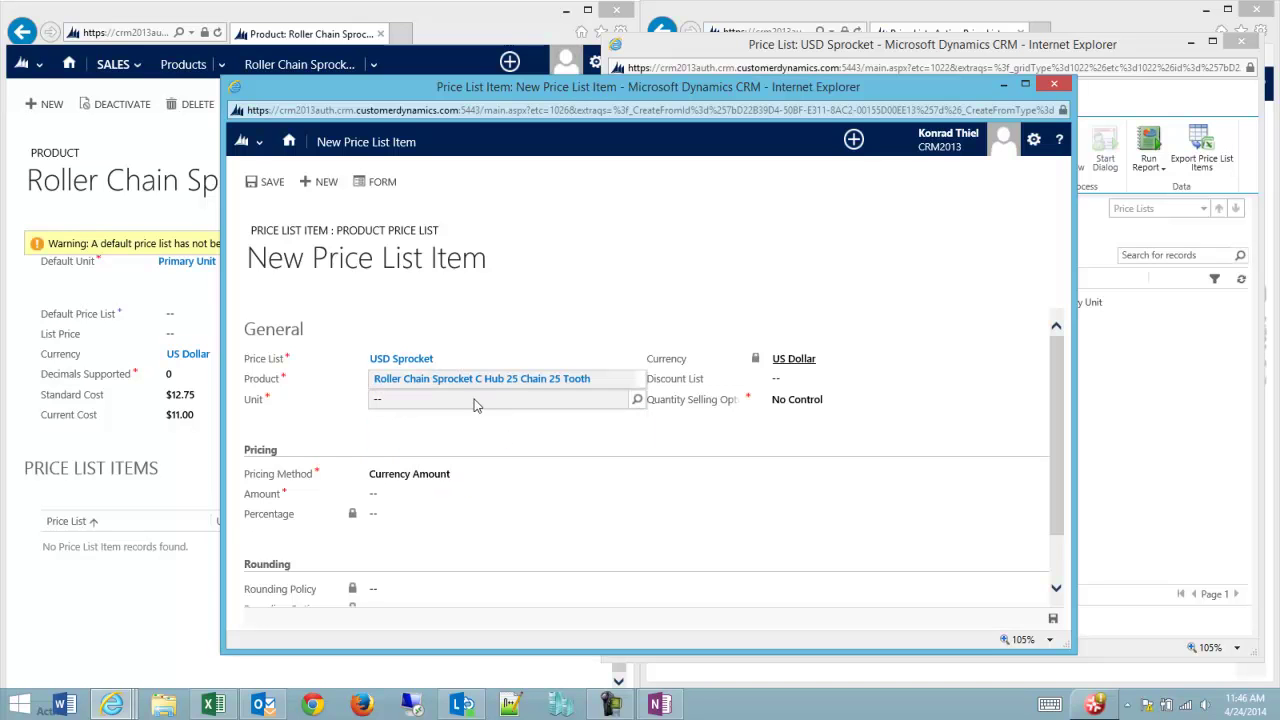
pyautogui.click(637, 401)
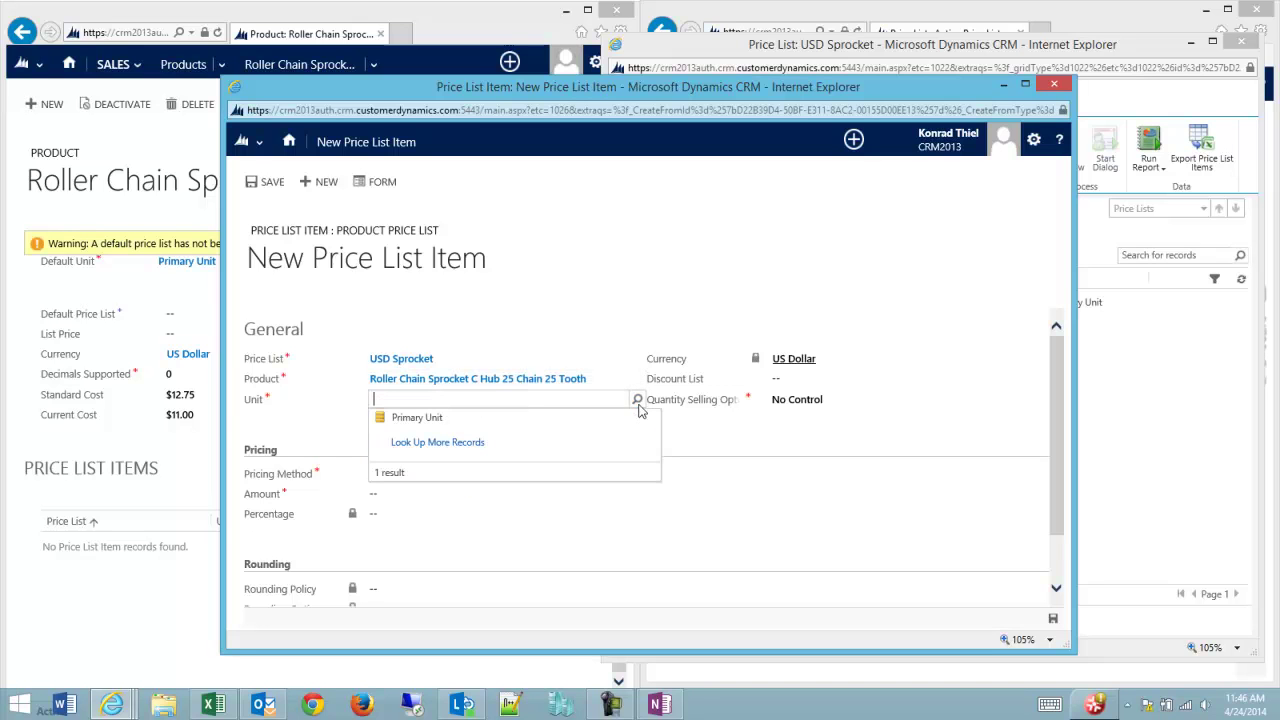
pyautogui.click(494, 420)
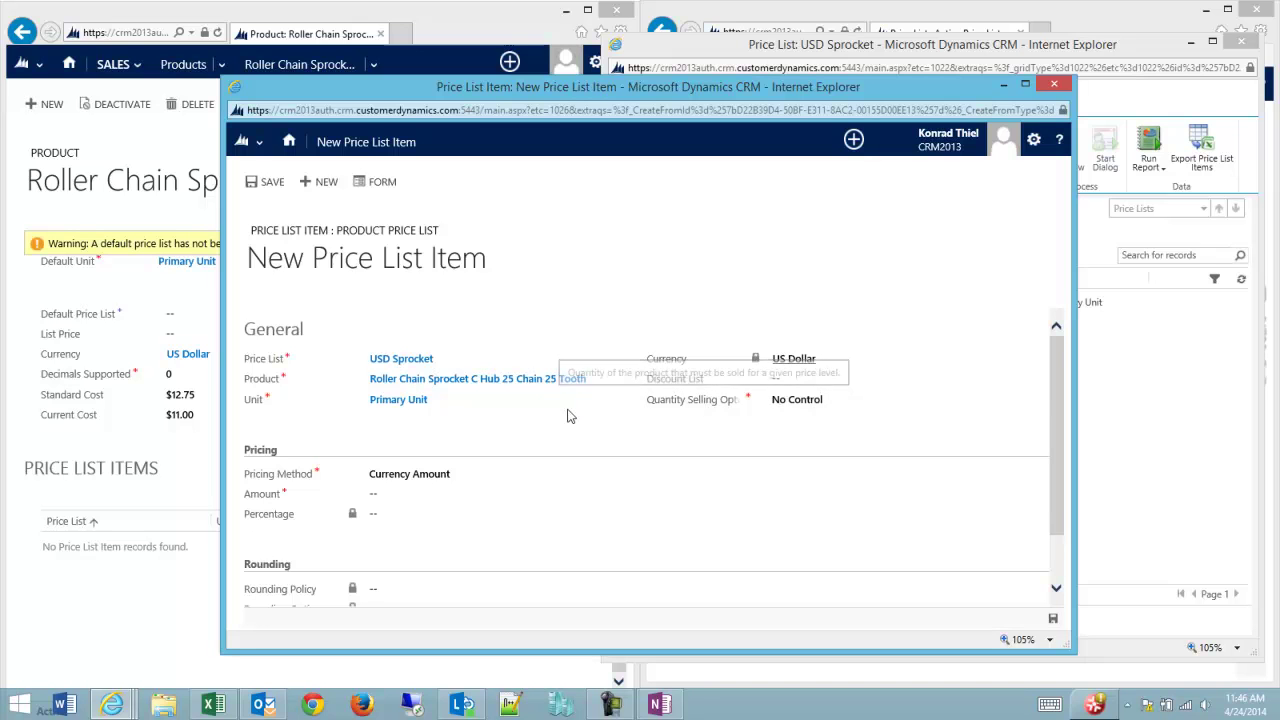
# Keep Currency Amount as the pricing method, enter an amount of 30.25, and save the item
pyautogui.scroll(-1, 566, 413)
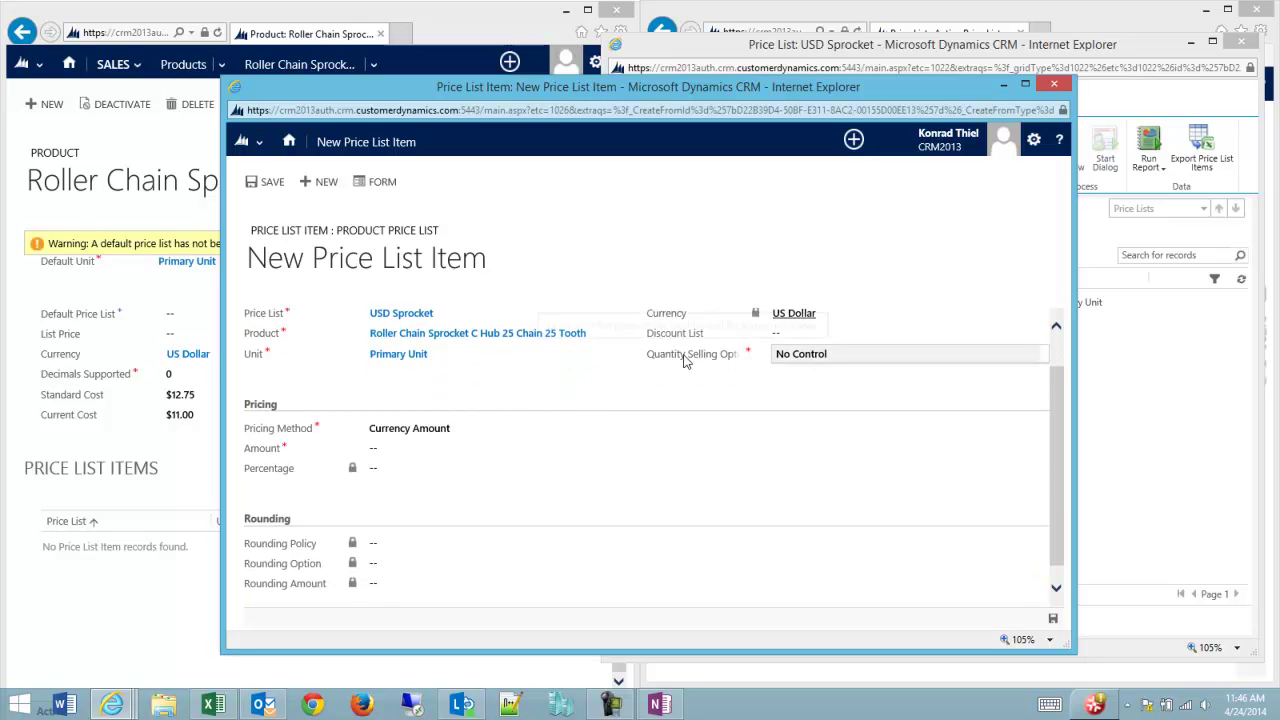
pyautogui.click(389, 450)
pyautogui.click(422, 436)
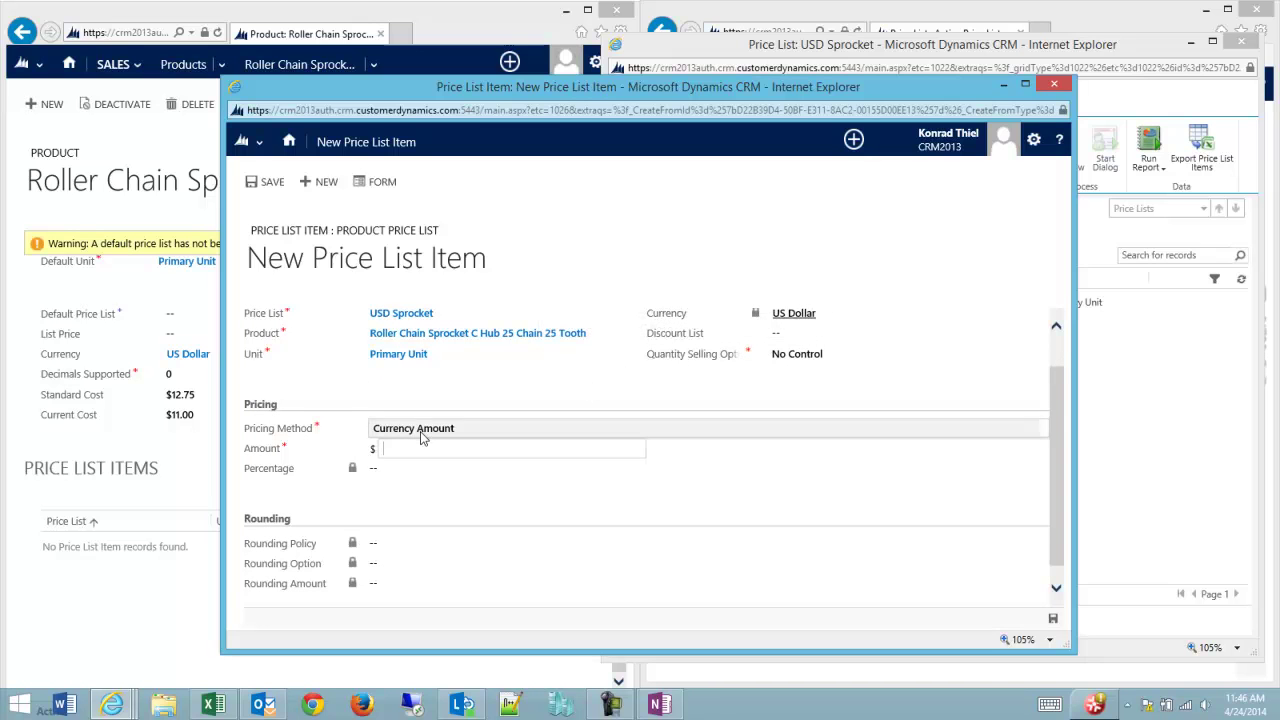
pyautogui.click(421, 434)
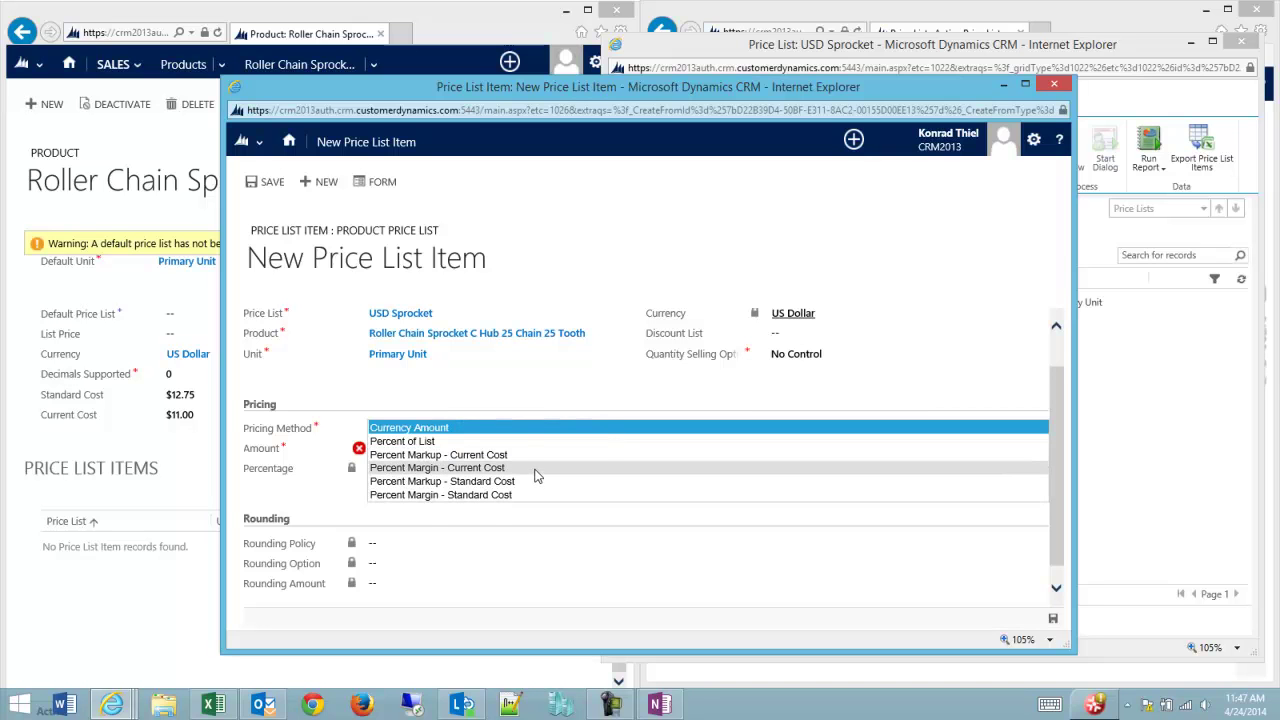
pyautogui.click(449, 430)
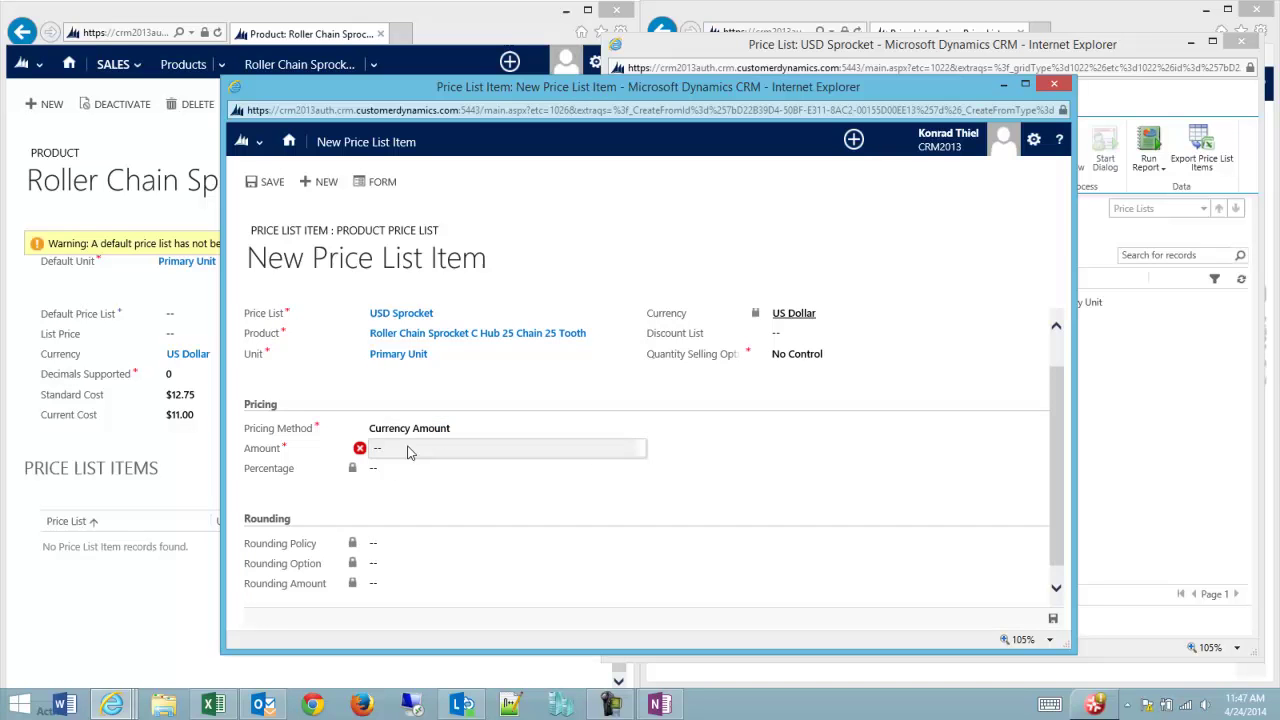
pyautogui.click(408, 448)
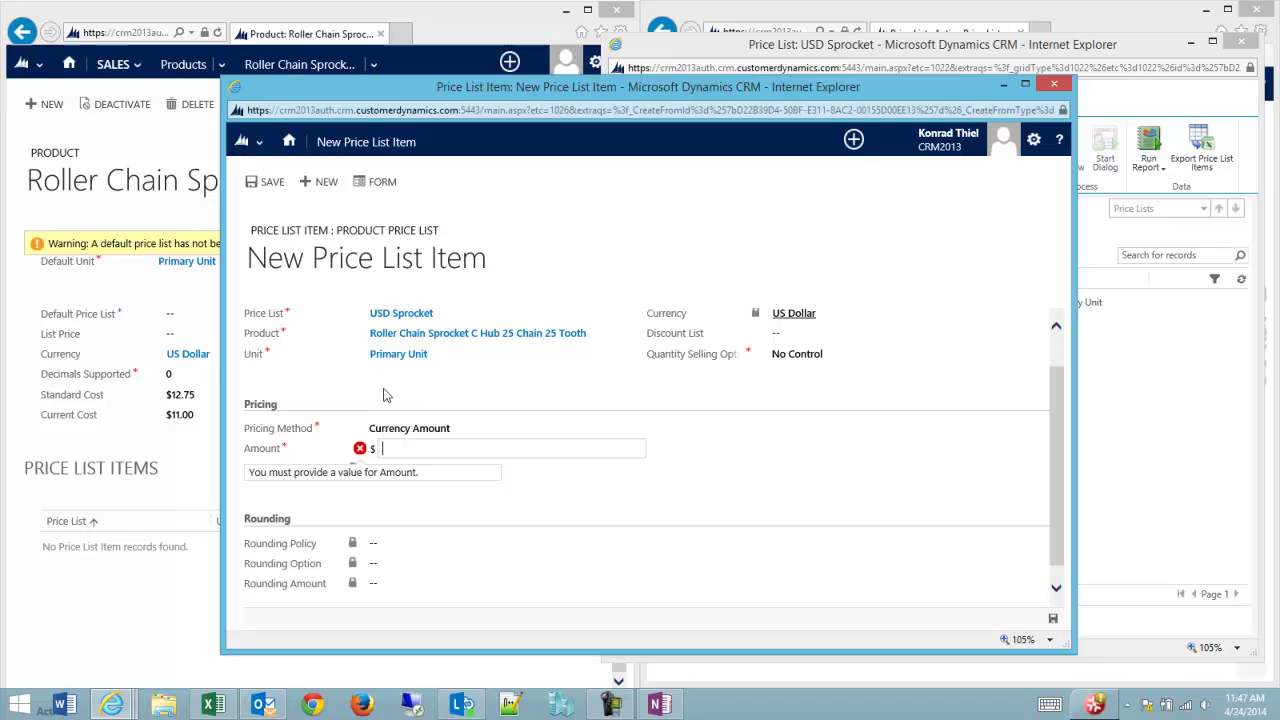
pyautogui.write('30.25')
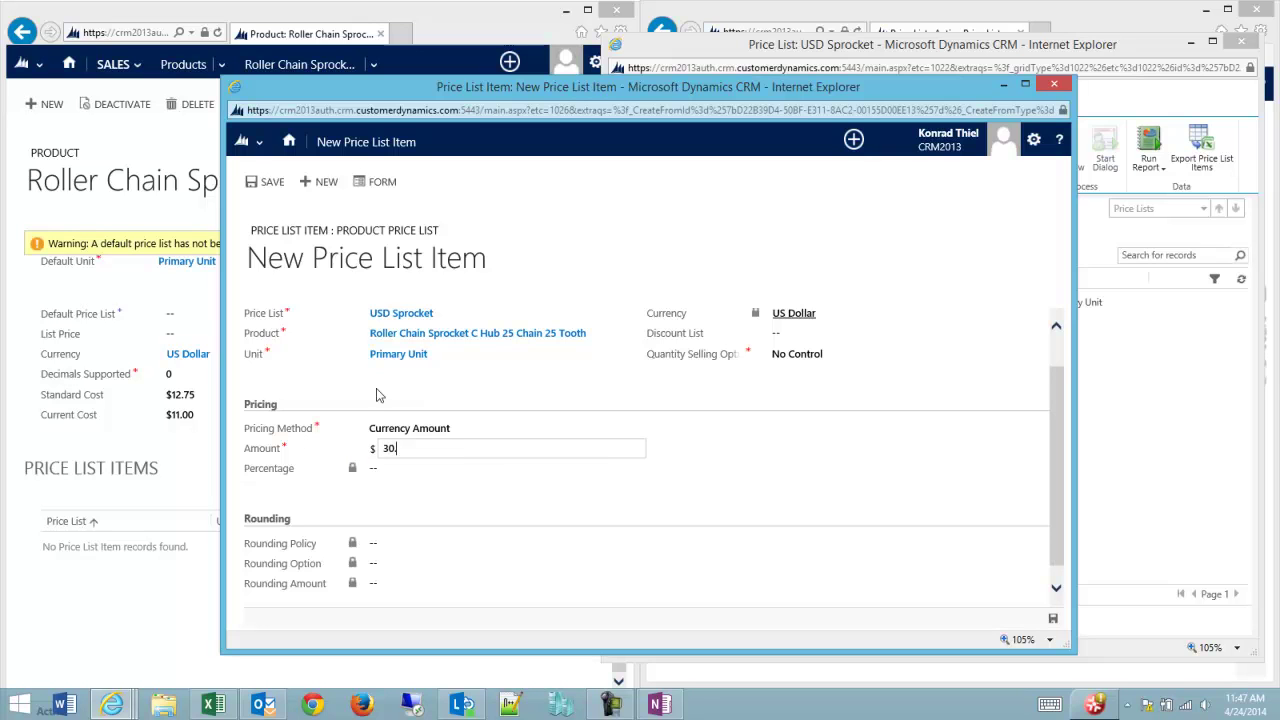
pyautogui.click(312, 490)
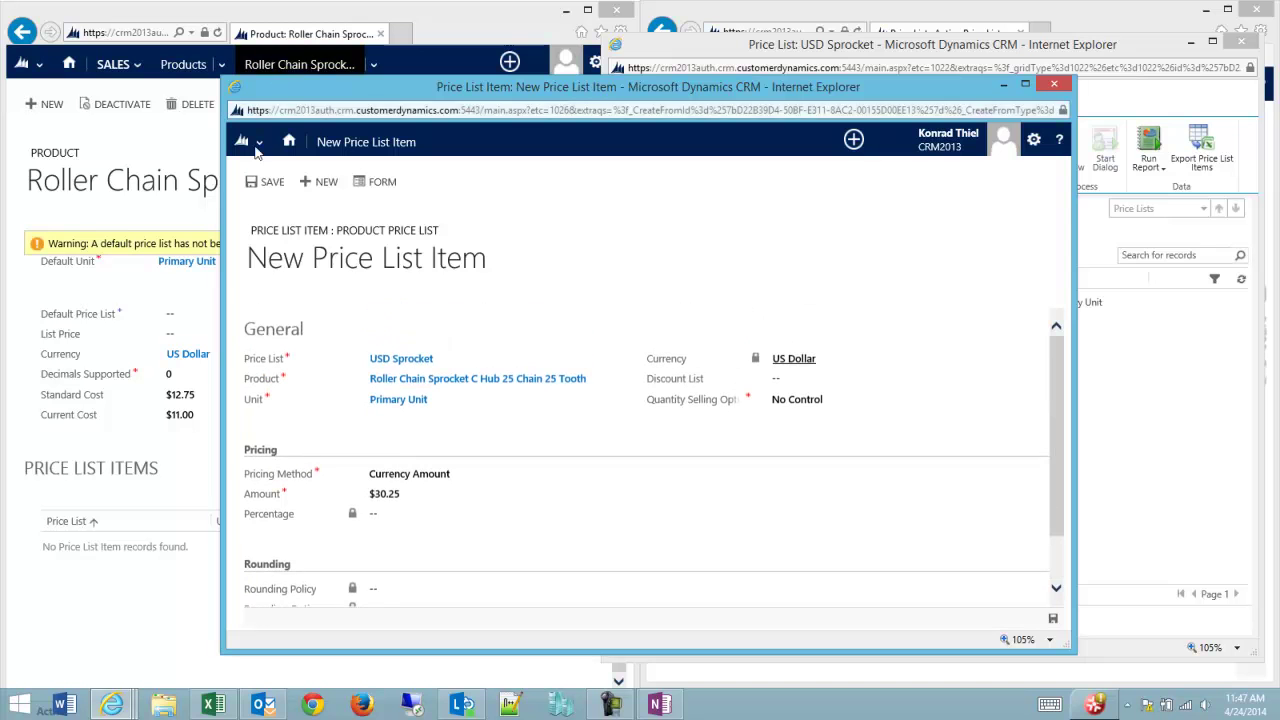
pyautogui.click(266, 182)
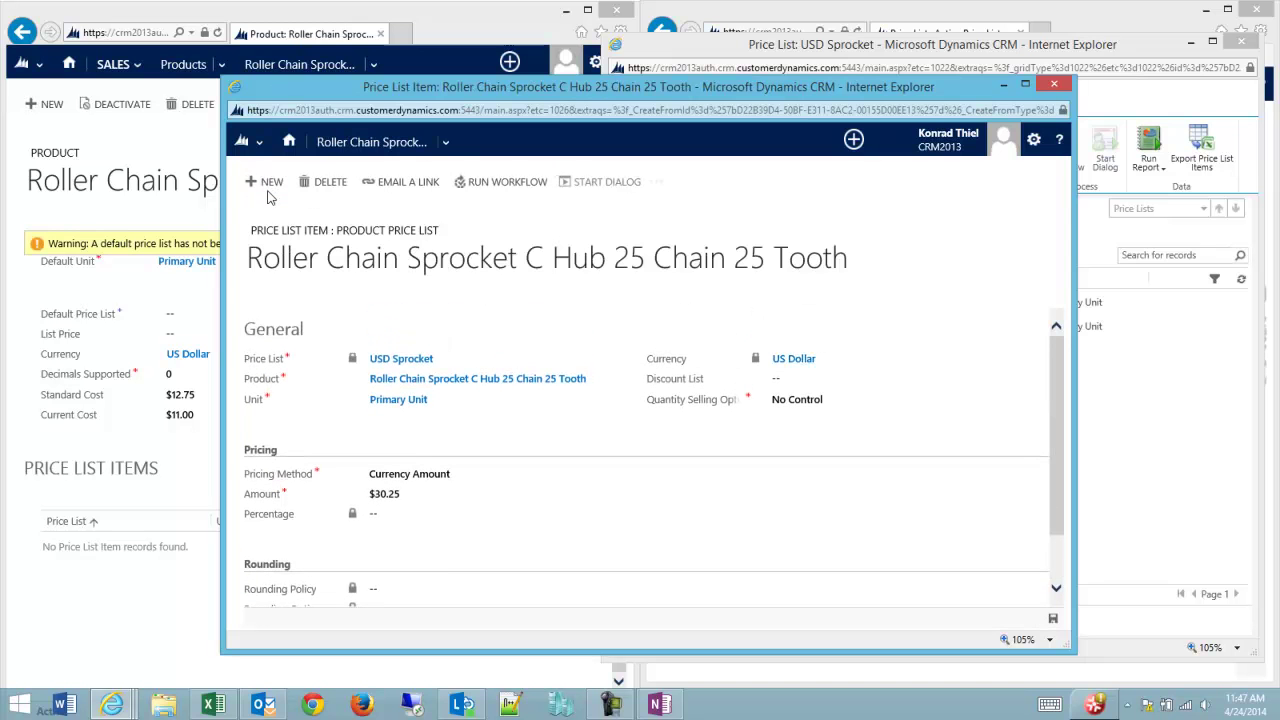
# Close the item and view the sprocket product's Price List Items showing USD Sprocket at $30.25
pyautogui.click(1054, 84)
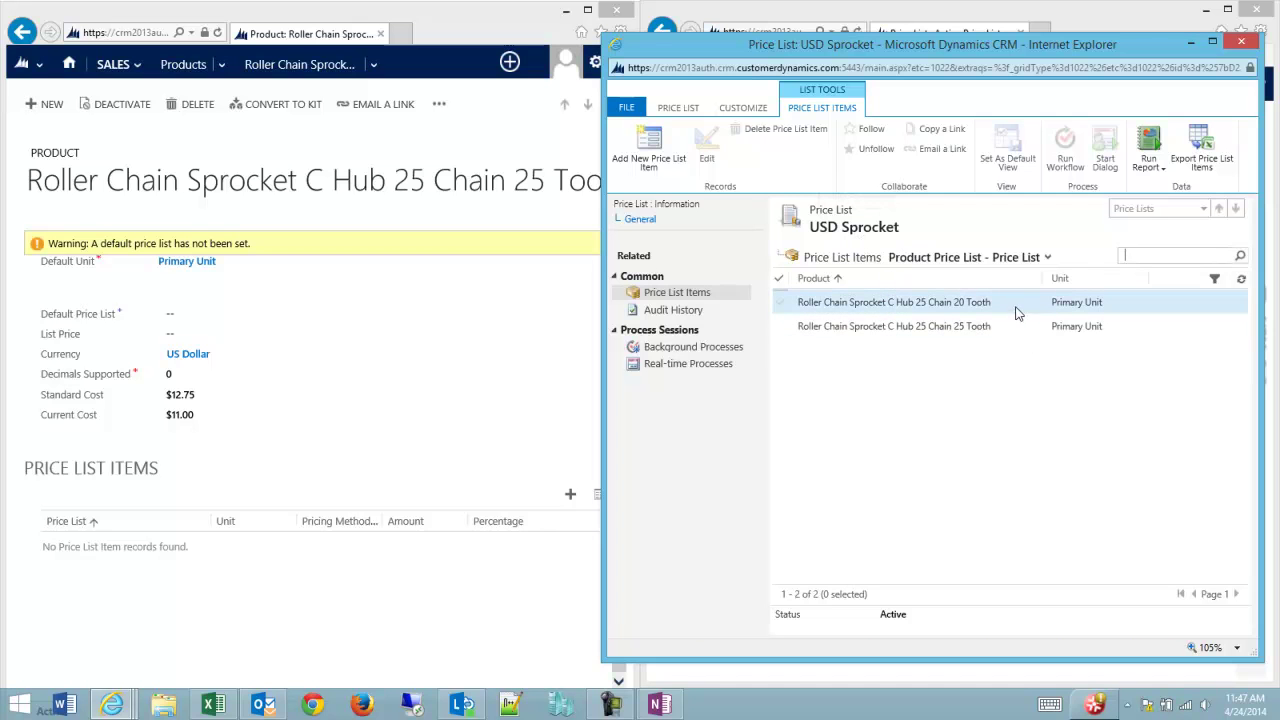
pyautogui.click(455, 33)
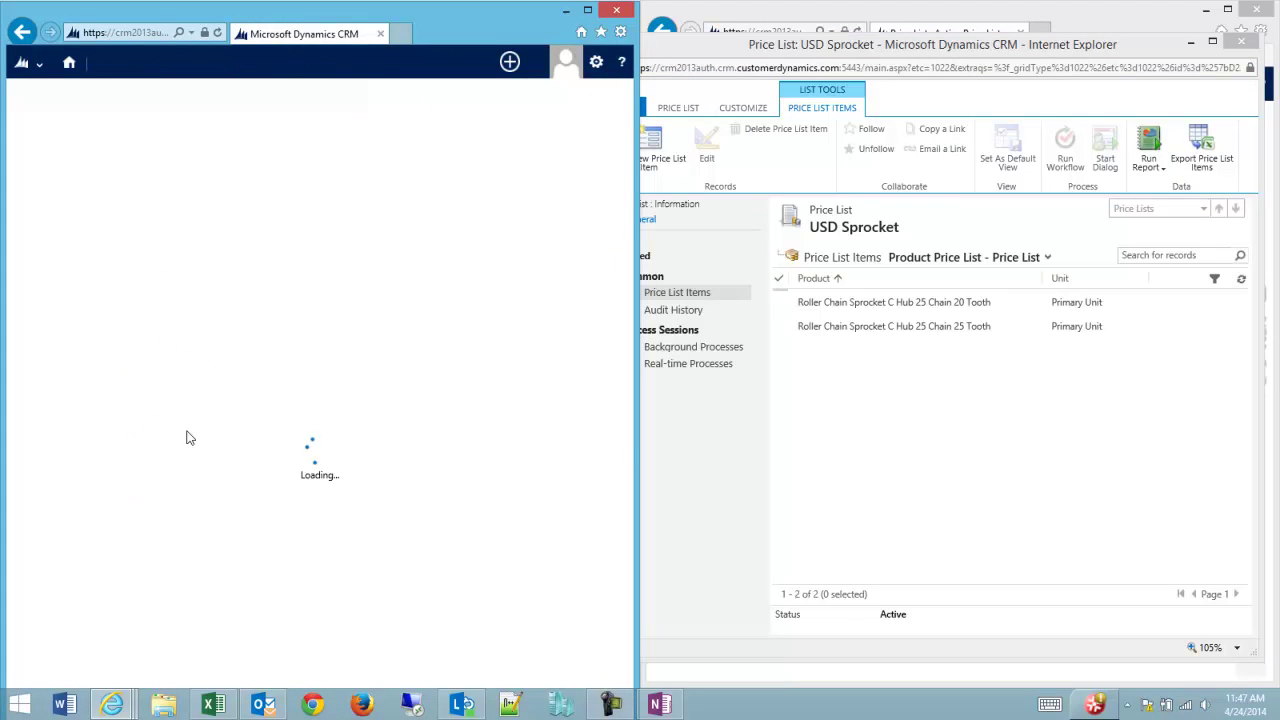
pyautogui.scroll(-3, 322, 378)
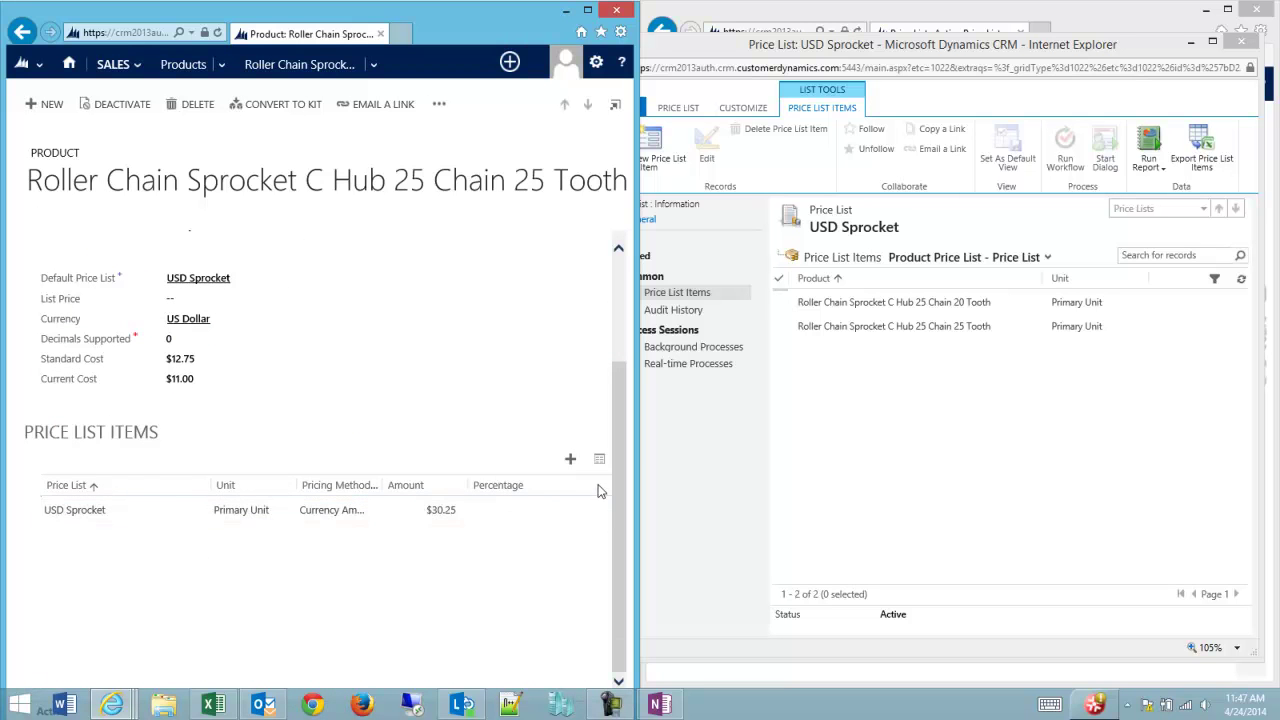
# Add another price list item for the sprocket set to Default Price List, ready for its amount
pyautogui.click(570, 459)
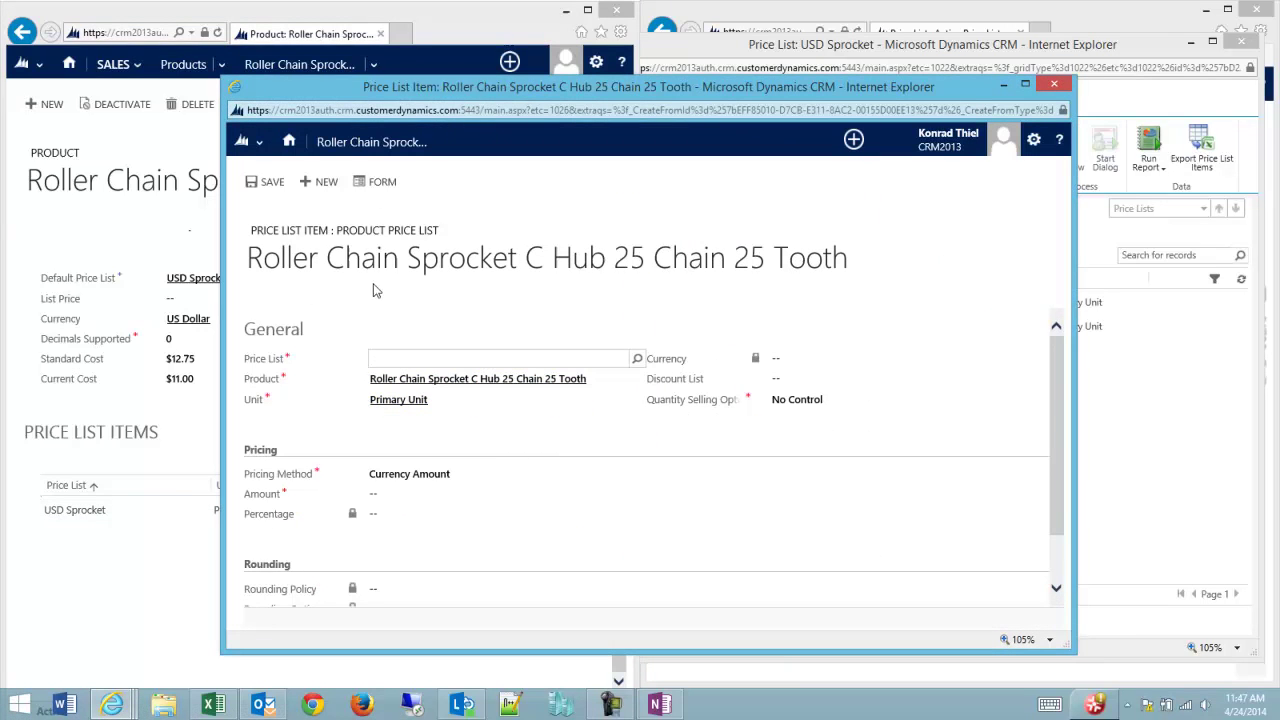
pyautogui.click(638, 359)
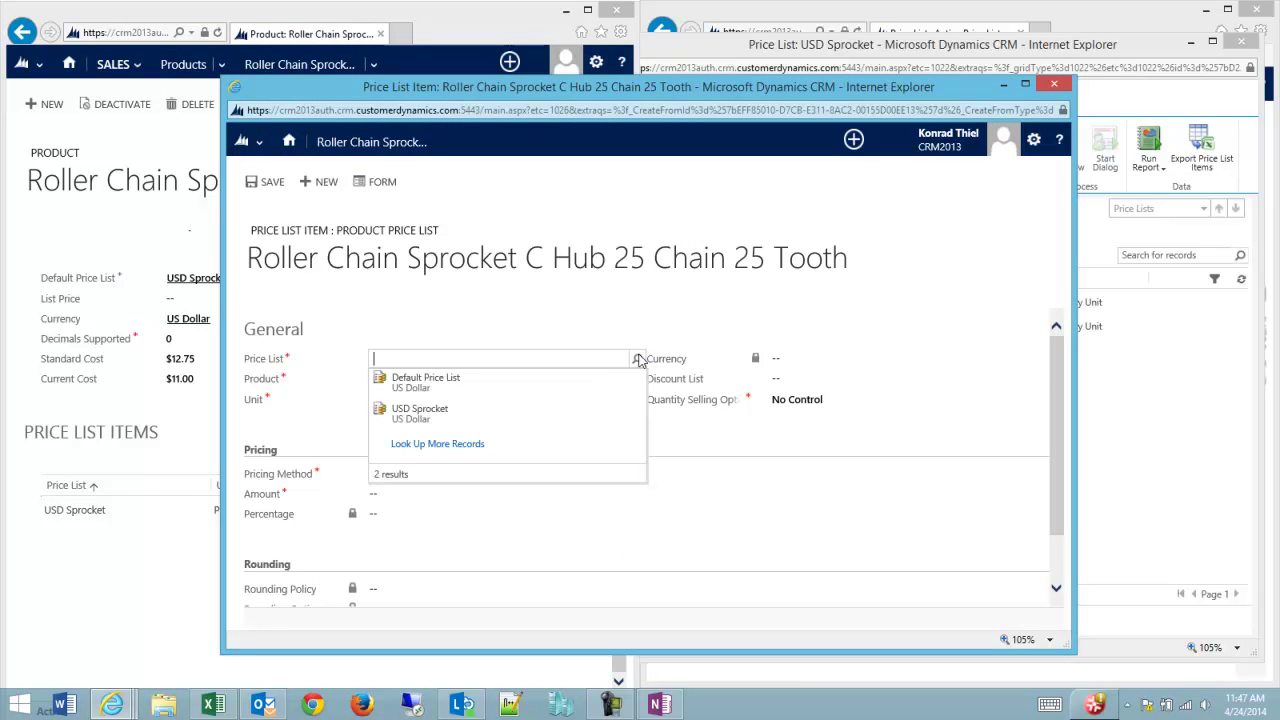
pyautogui.click(448, 391)
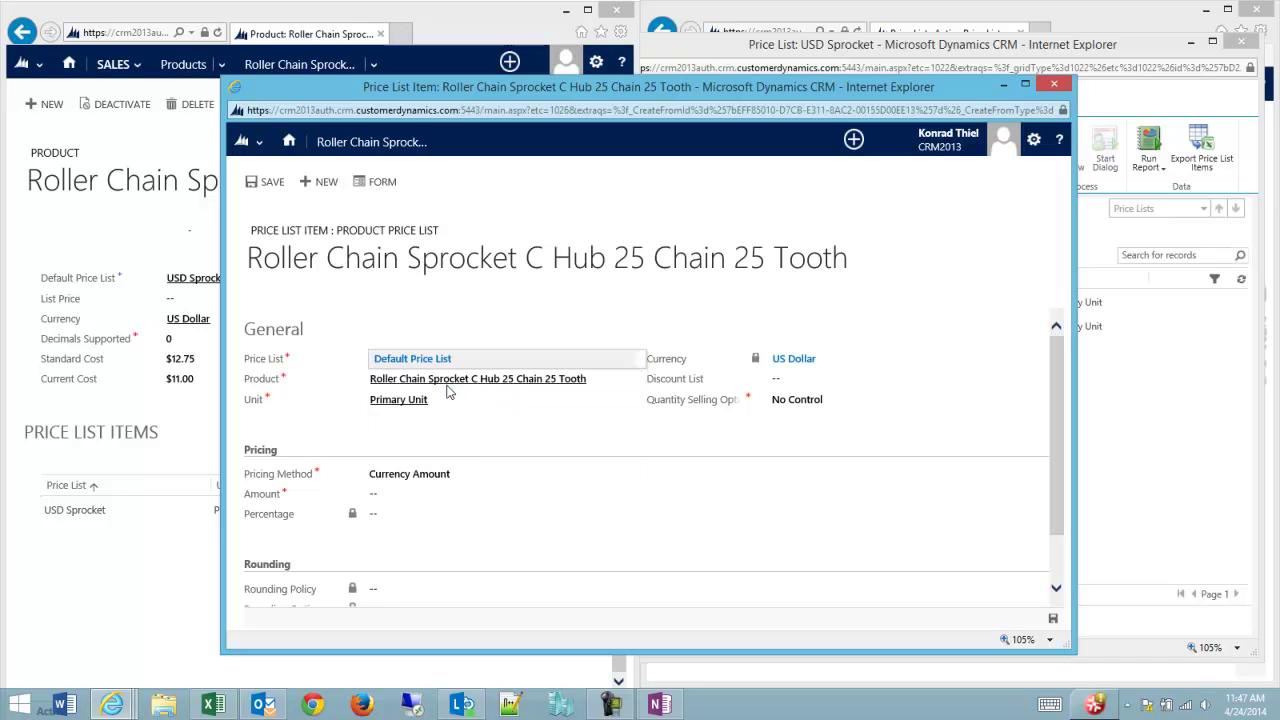
pyautogui.click(408, 484)
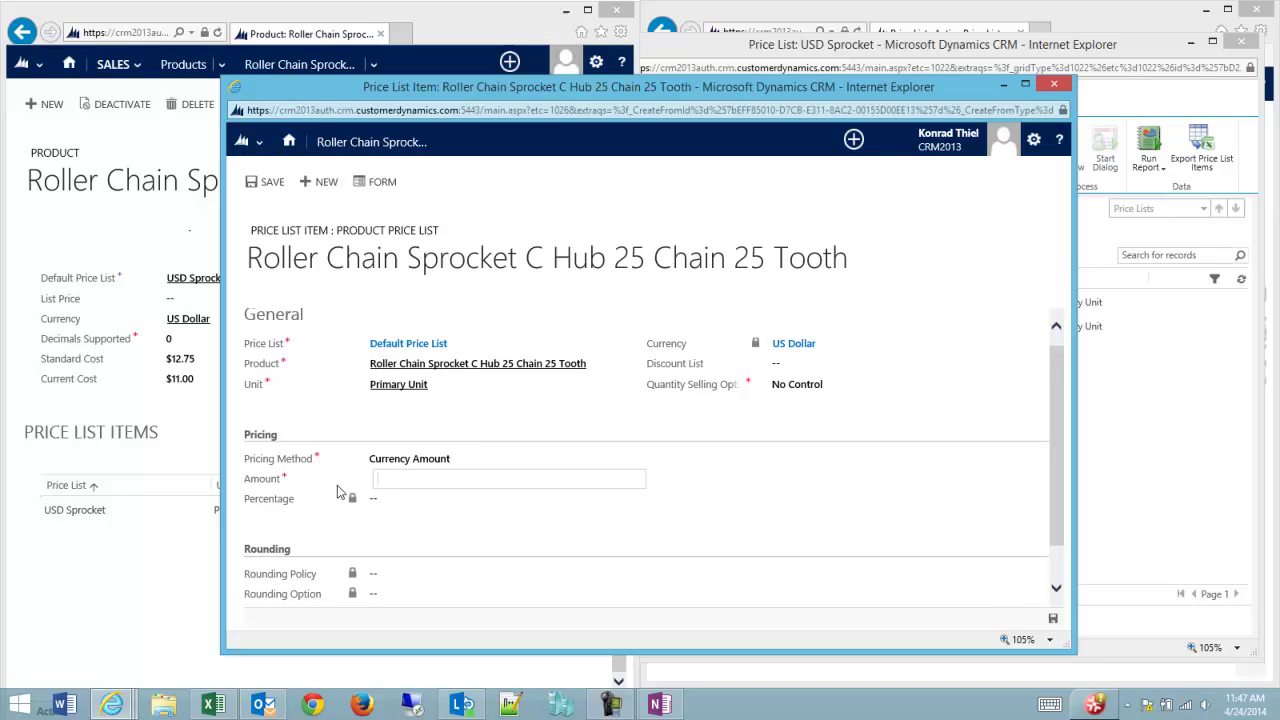